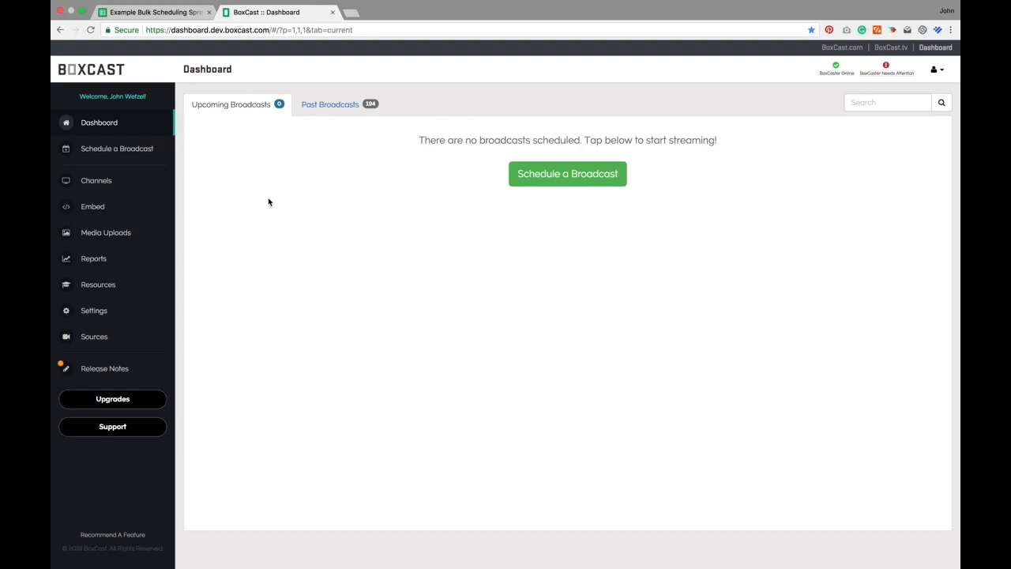
Start scheduling a new broadcast from the dashboard sidebar.
left_click(140, 152)
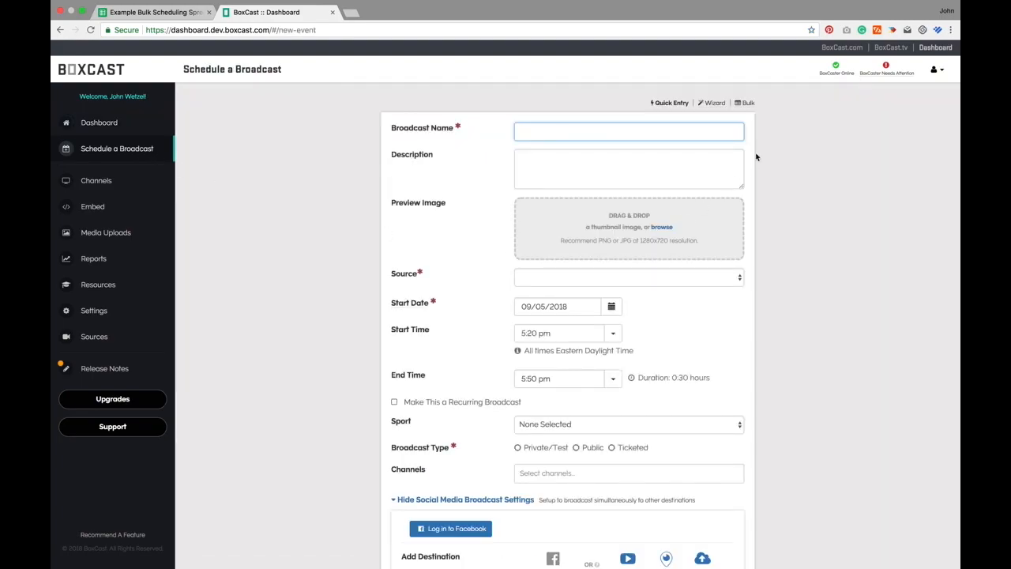
Switch to bulk import, download its Excel template and go to the Google Sheets spreadsheet.
left_click(748, 104)
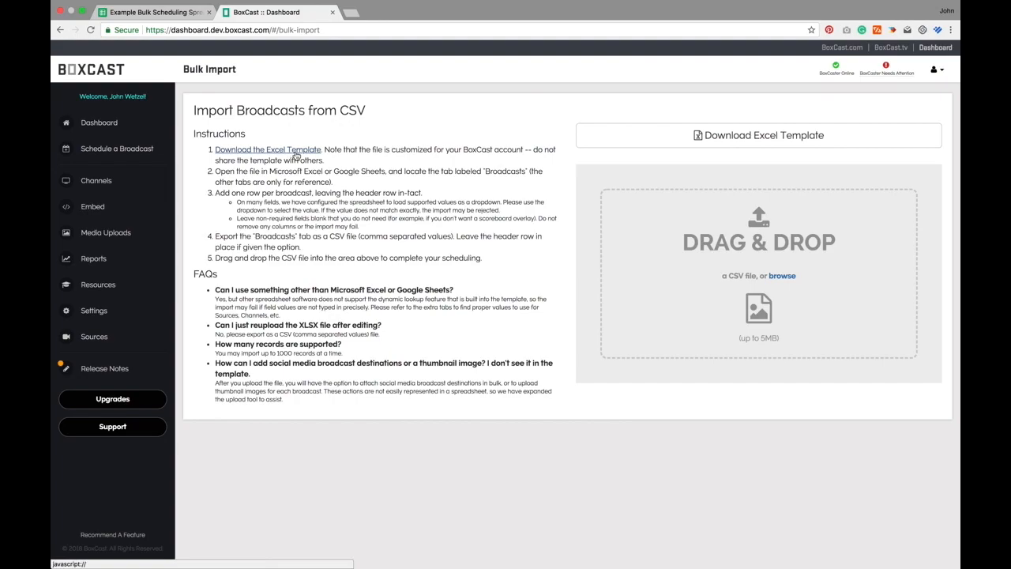
left_click(296, 153)
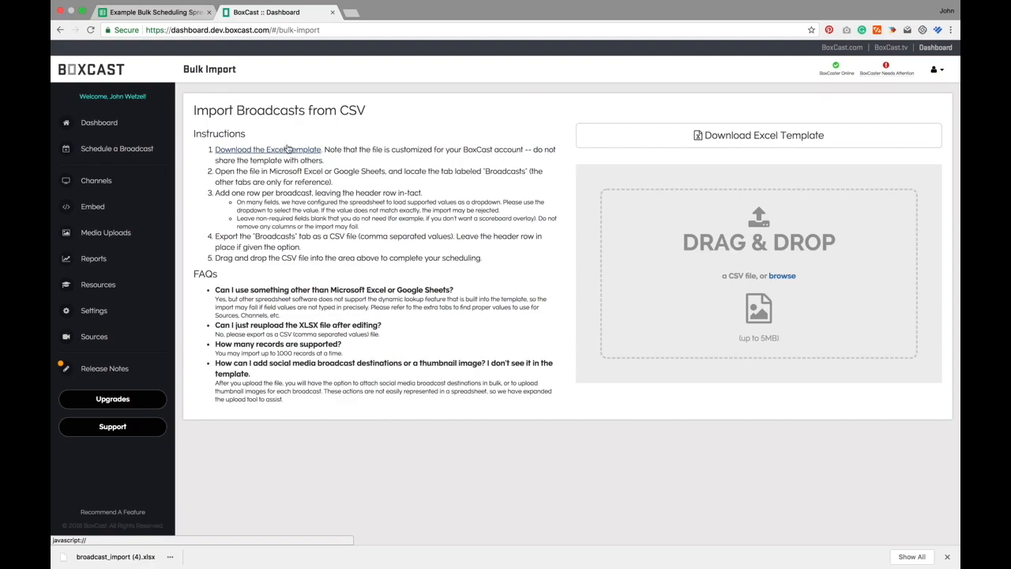
left_click(149, 12)
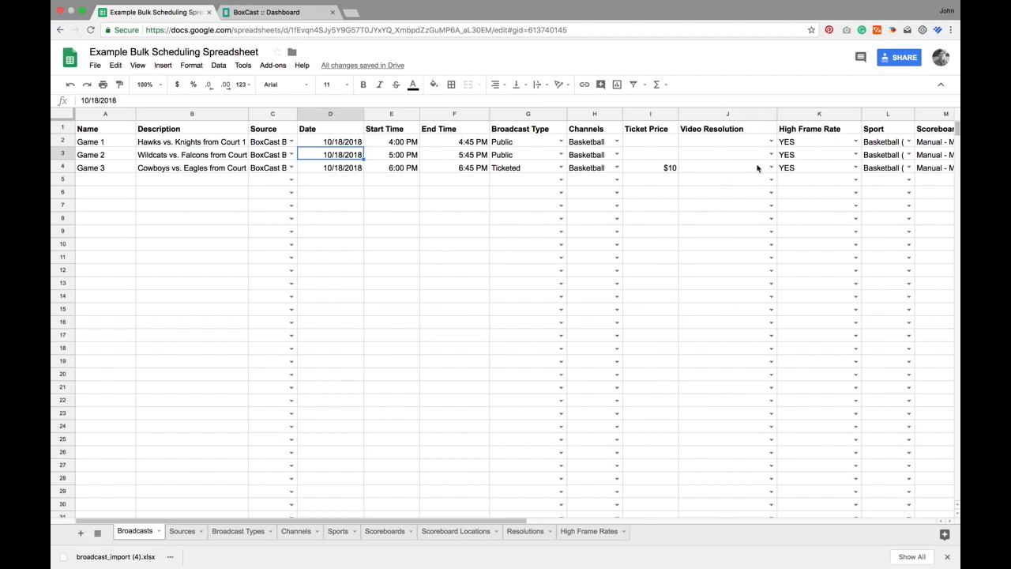
scroll(757, 168, "right", 4)
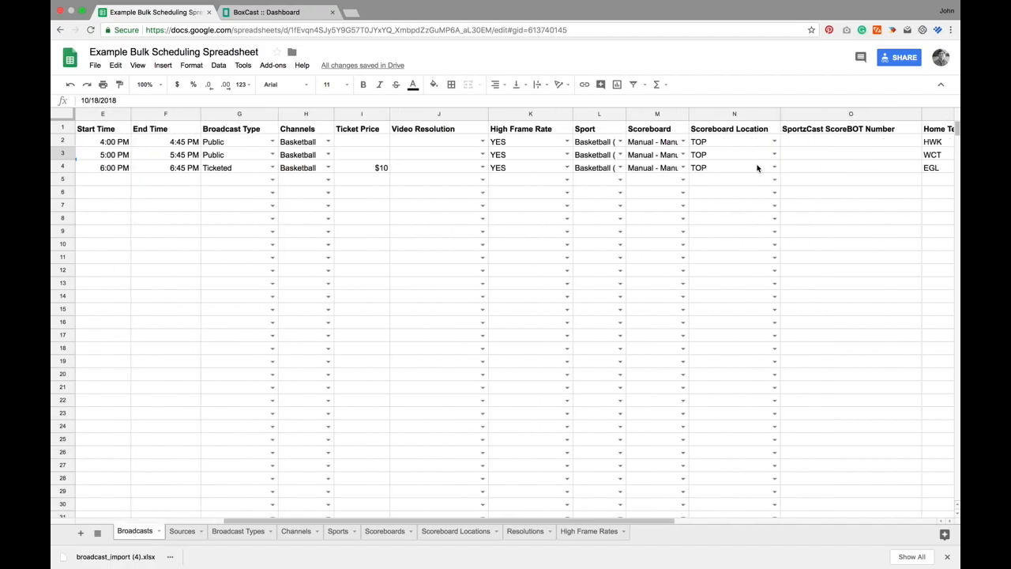
scroll(757, 168, "right", 2)
scroll(756, 168, "right", 3)
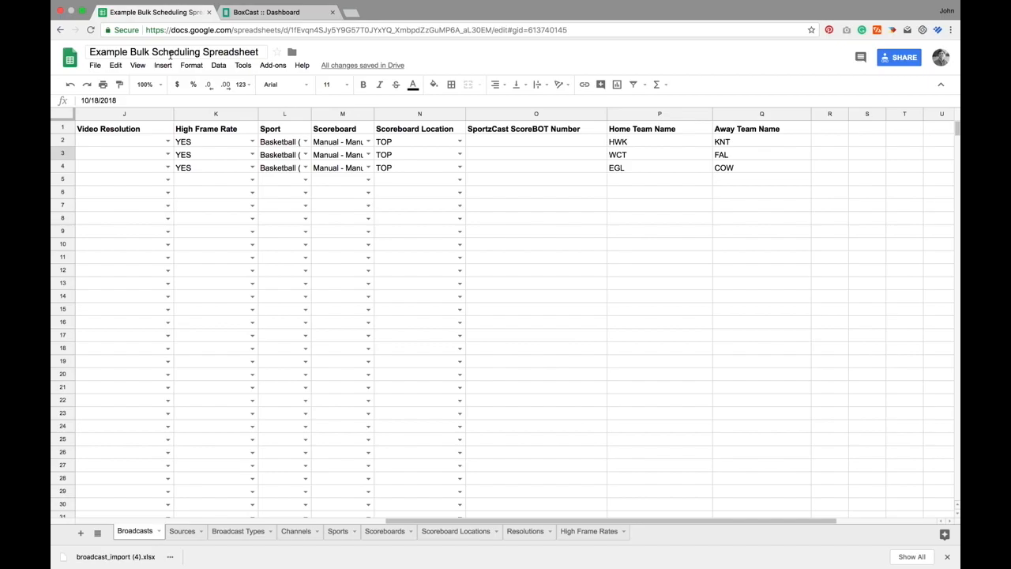
scroll(131, 158, "left", 10)
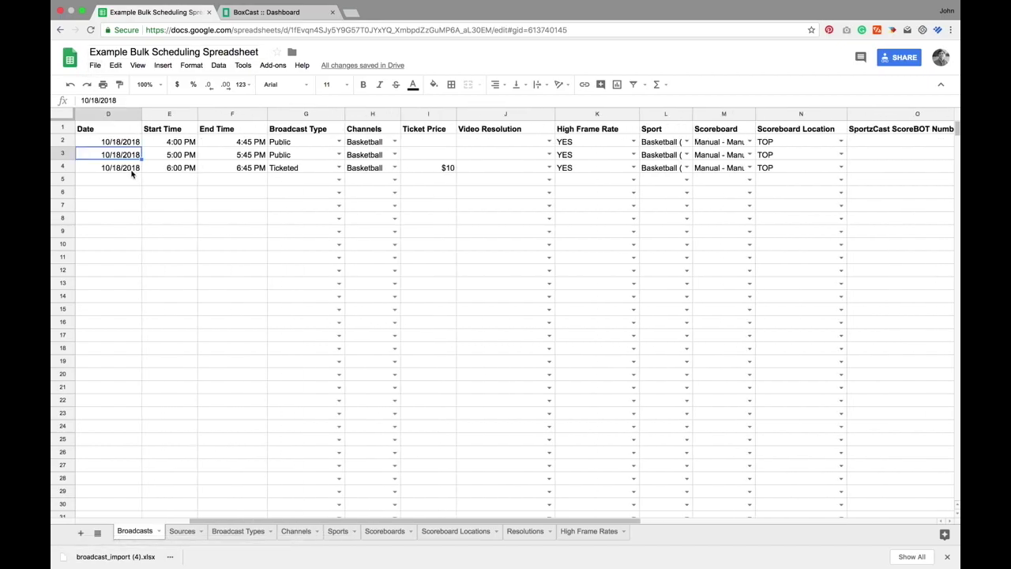
Download the Broadcasts sheet as a CSV file and return to the BoxCast Bulk Import page.
left_click(95, 65)
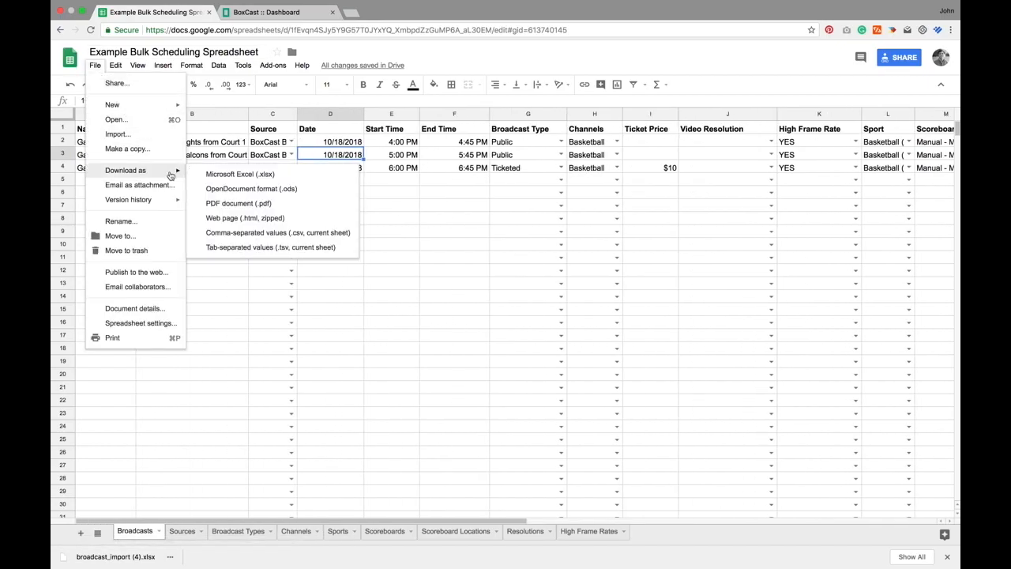
mouse_move(126, 170)
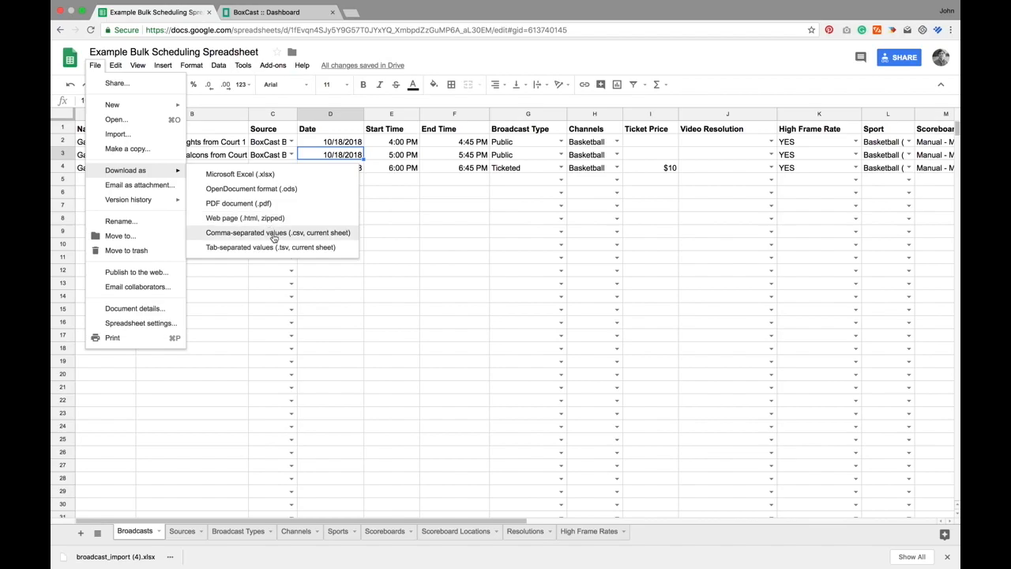
left_click(275, 233)
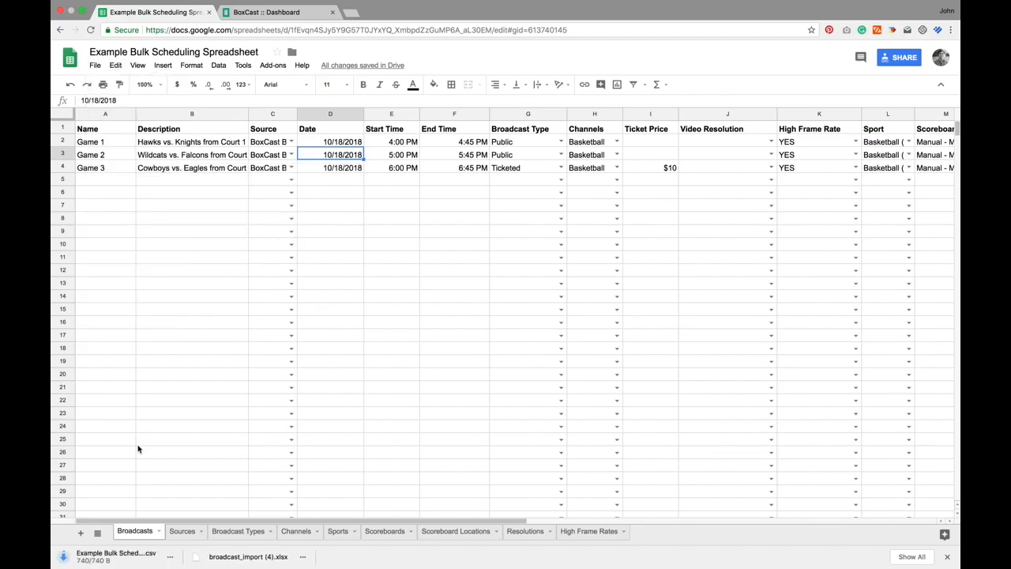
mouse_move(289, 3)
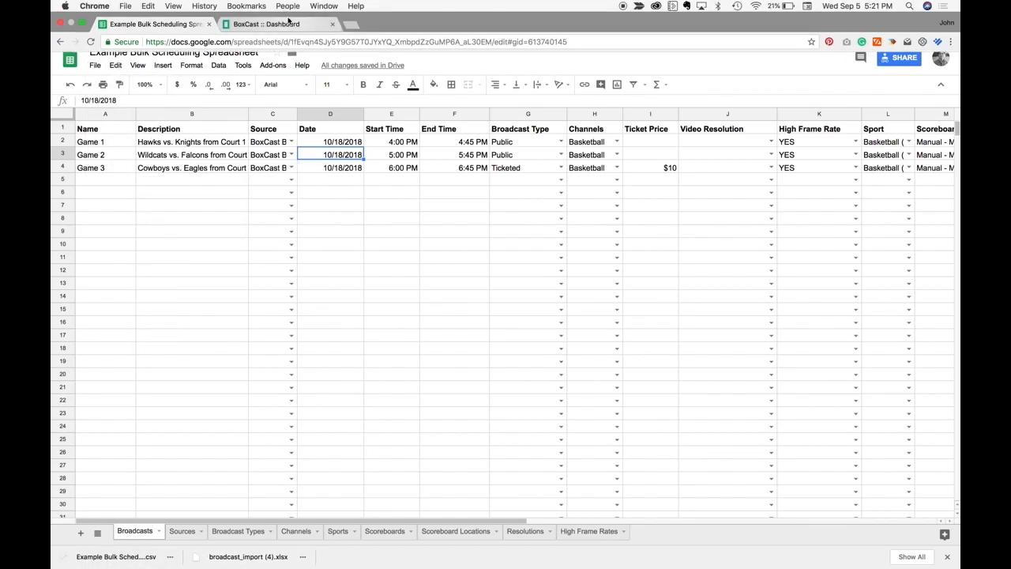
left_click(266, 24)
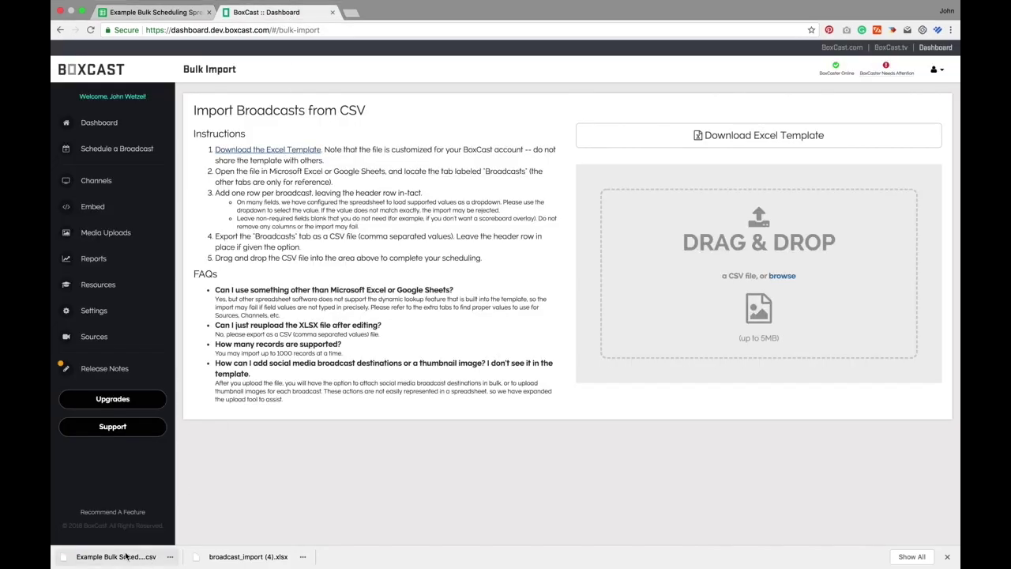
Drop the downloaded CSV onto the import area so Games 1–3 appear in the preview.
left_click_drag(122, 557, 684, 328)
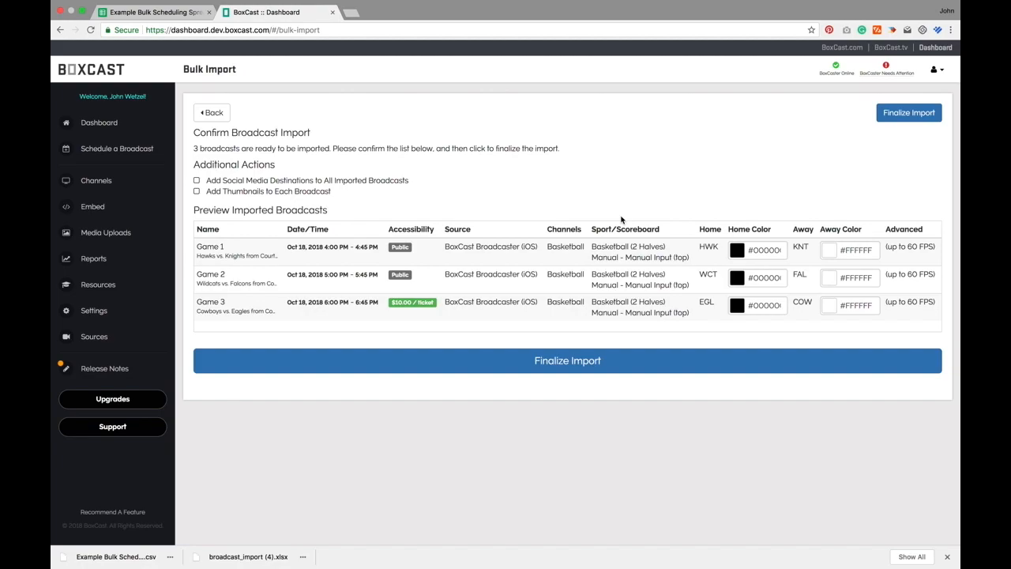
Give Game 1 a red home colour and a blue away colour in the import preview.
left_click(763, 250)
left_click(791, 277)
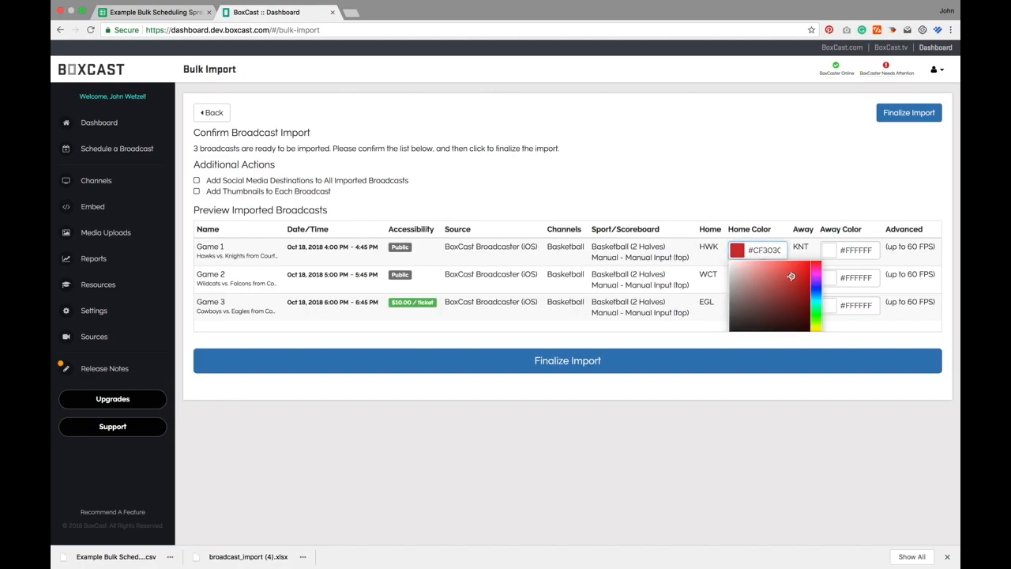
left_click(863, 250)
left_click(906, 283)
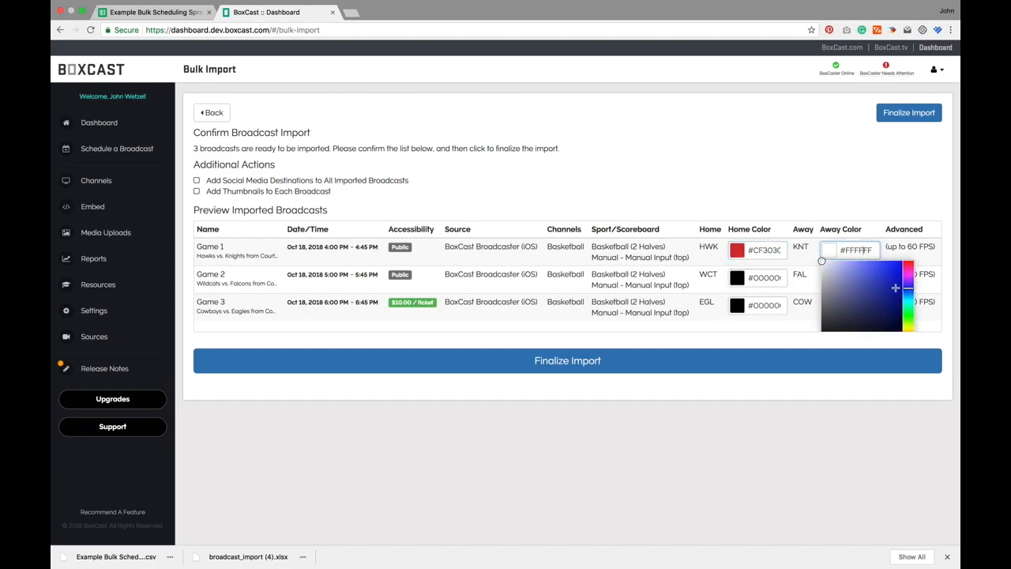
left_click(880, 280)
left_click(806, 205)
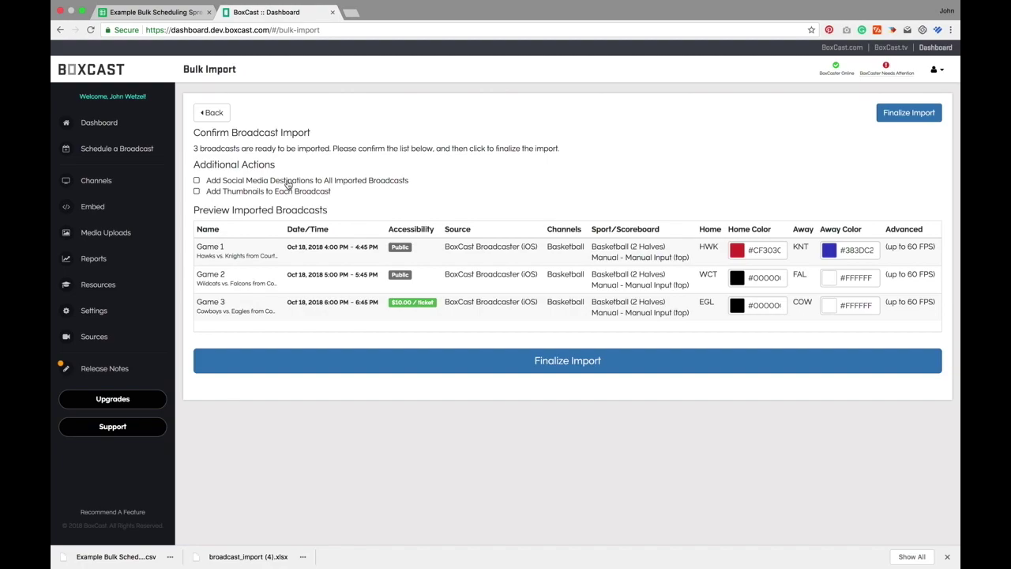
Add YouTube Live as a destination for all broadcasts, leave thumbnails off, and finalize the import.
left_click(289, 183)
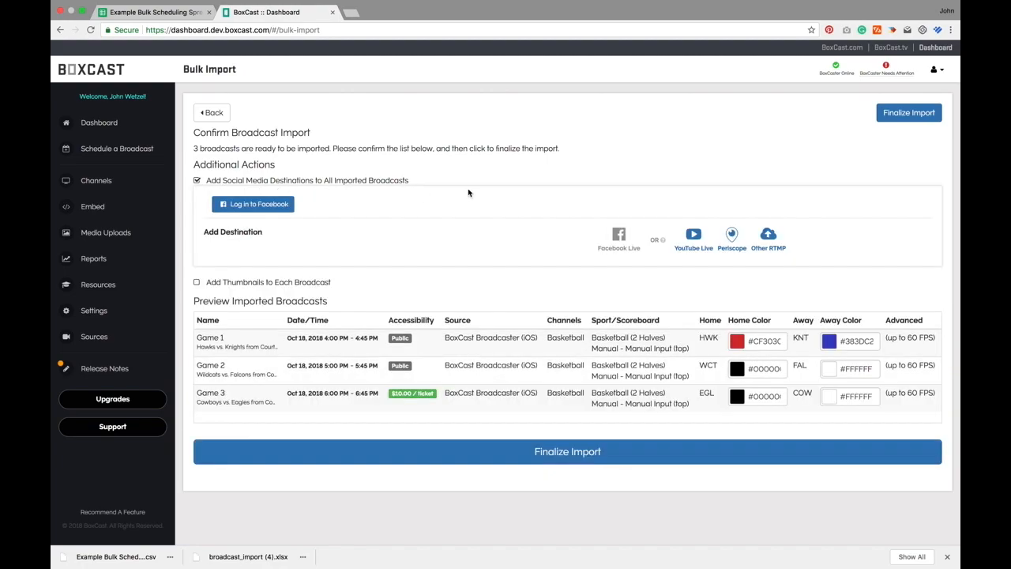
left_click(698, 237)
scroll(294, 316, "down", 1)
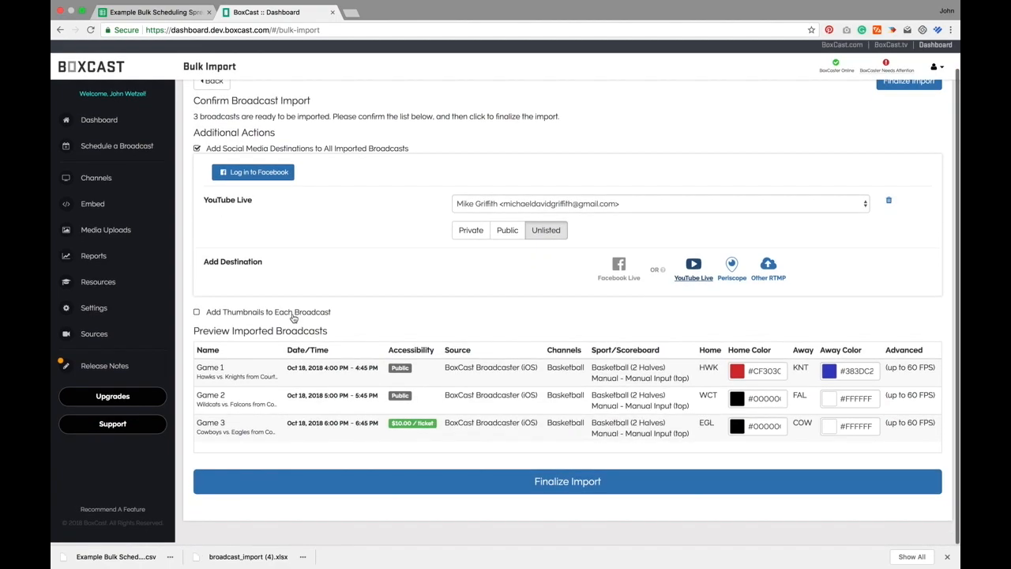
left_click(294, 316)
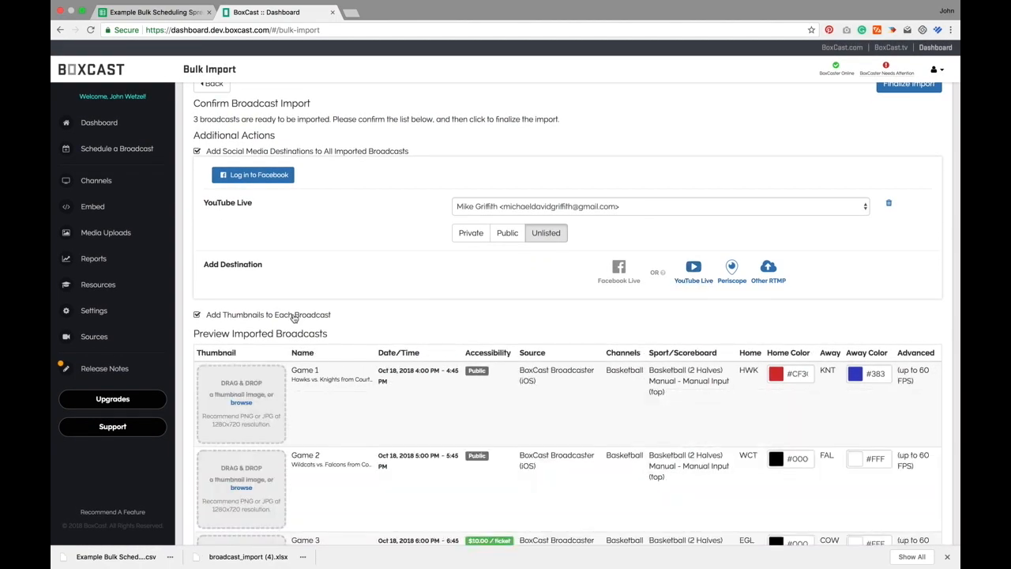
left_click(294, 316)
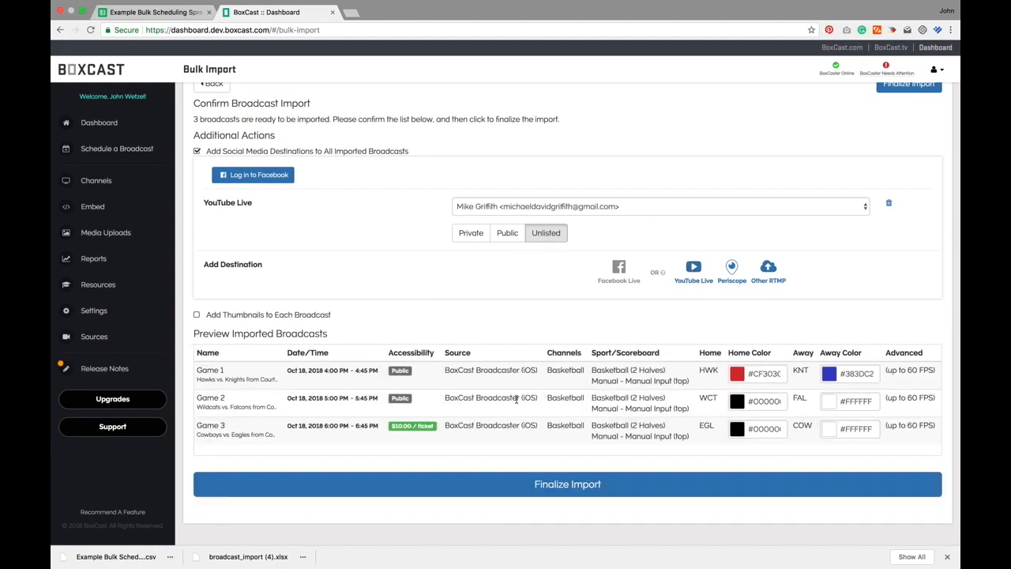
left_click(583, 485)
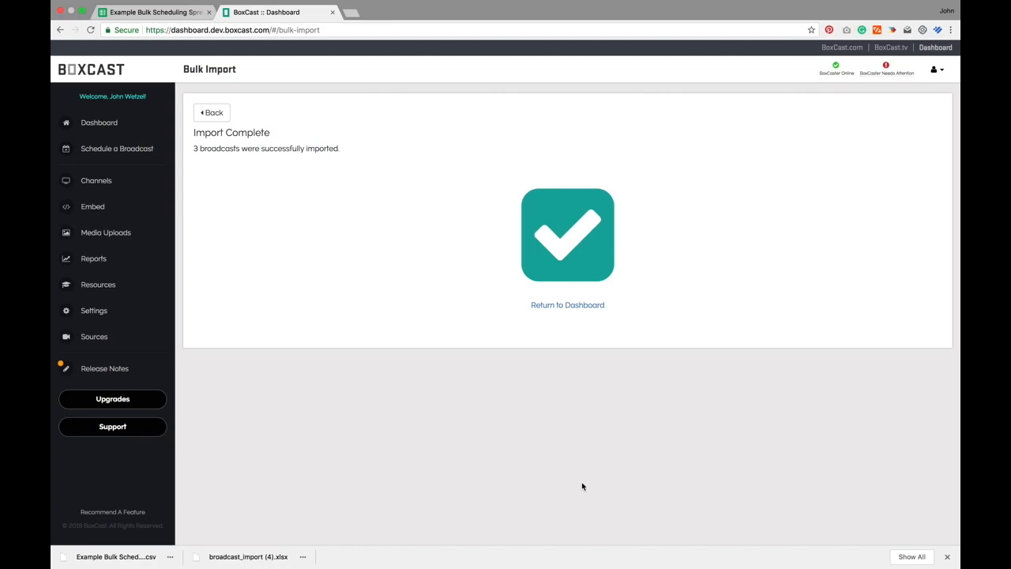
Return to the dashboard showing Games 1–3 as upcoming broadcasts.
left_click(569, 308)
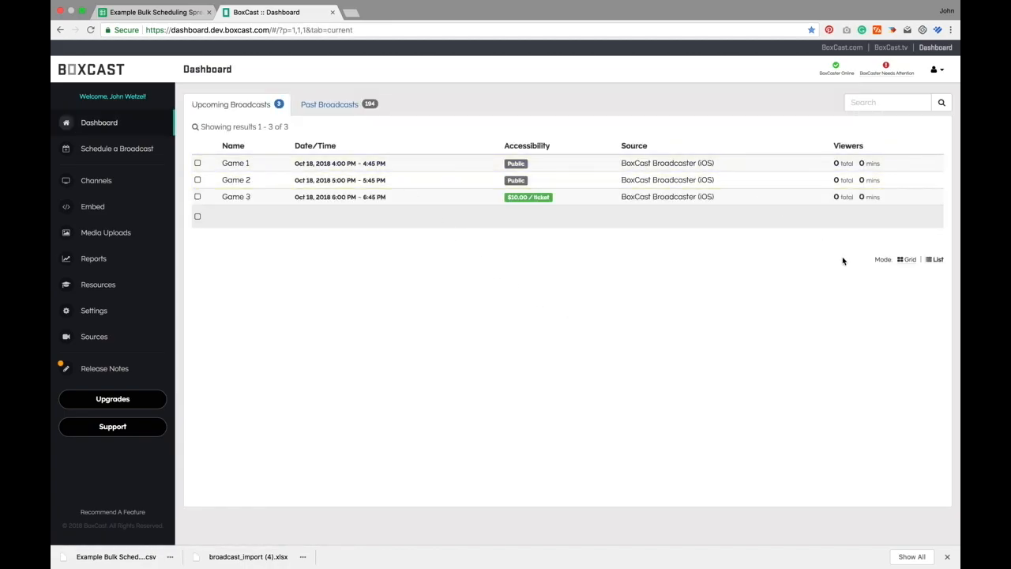